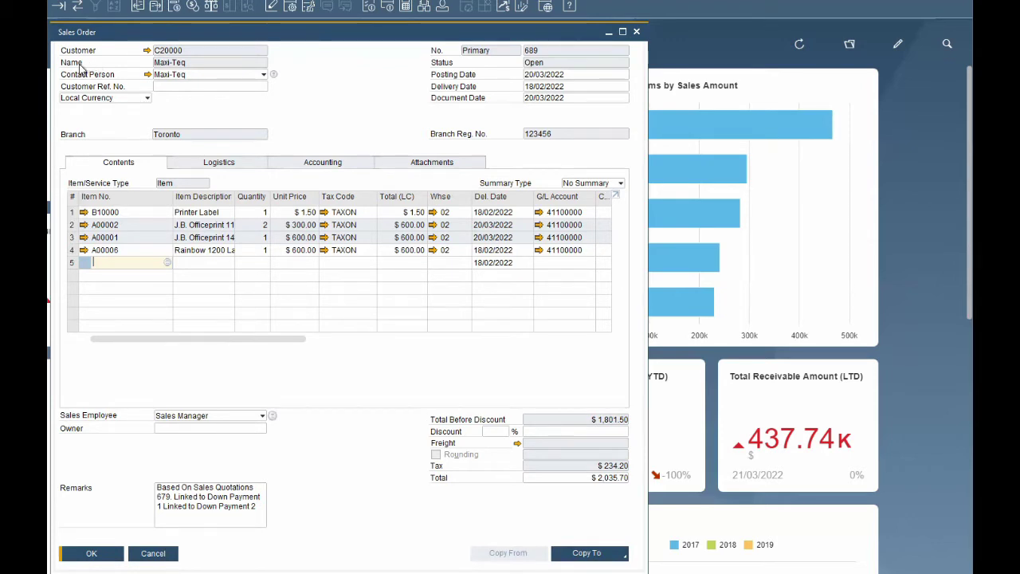
Rename the Name field label to 'Client' in bold italic
{"action": "double_click", "coordinate": [79, 67], "text": "ctrl"}
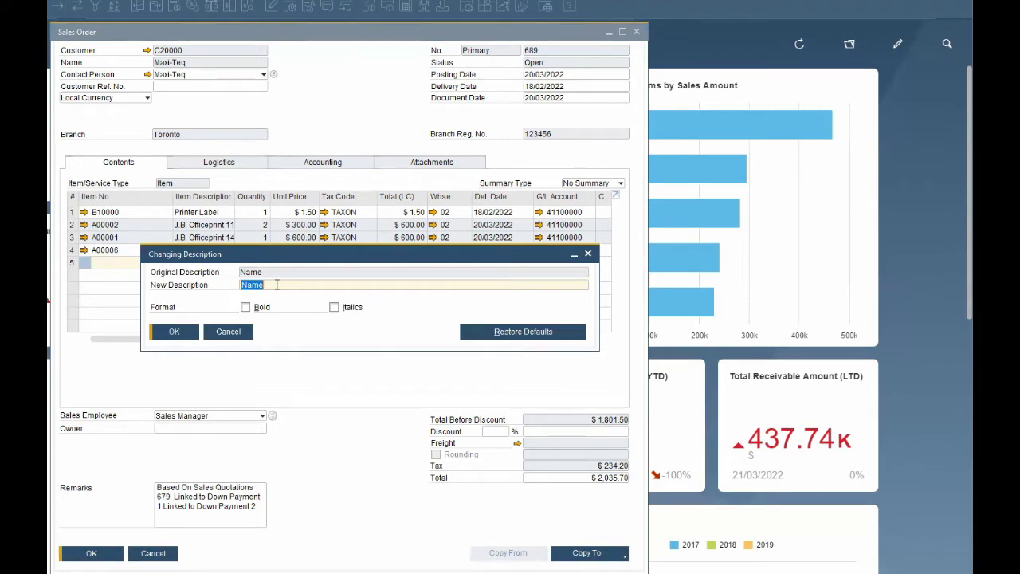
{"action": "key", "text": "BackSpace"}
{"action": "type", "text": "Client"}
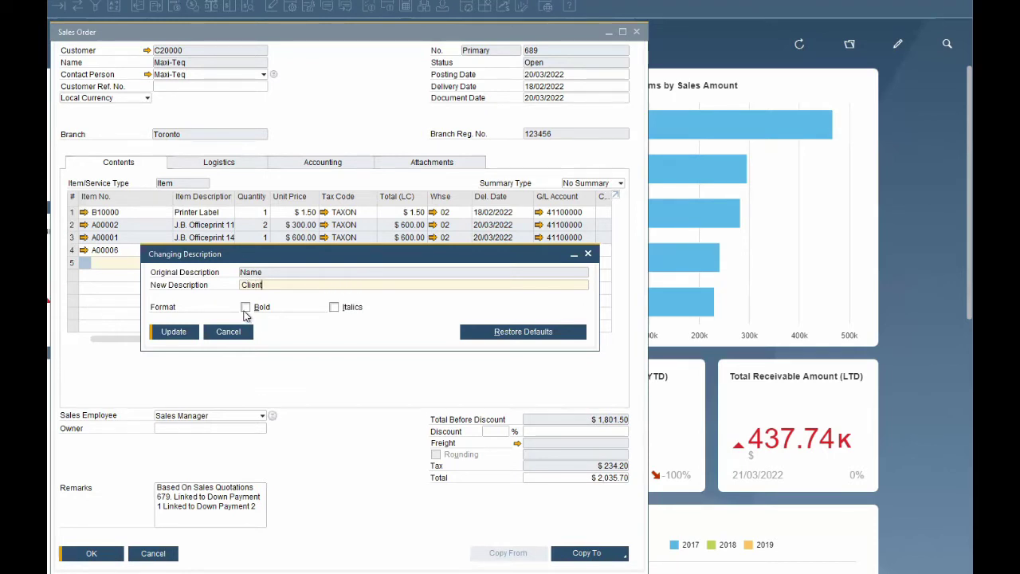
{"action": "left_click", "coordinate": [245, 310]}
{"action": "left_click", "coordinate": [333, 310]}
{"action": "left_click", "coordinate": [168, 335]}
{"action": "left_click", "coordinate": [169, 333]}
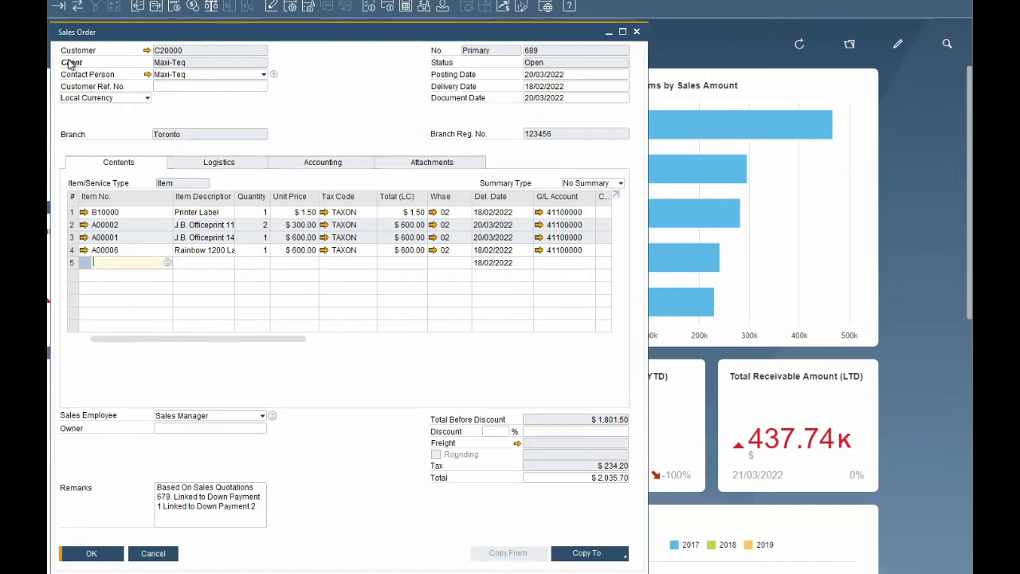
Restore the Client field label to its original default
{"action": "double_click", "coordinate": [70, 64], "text": "ctrl"}
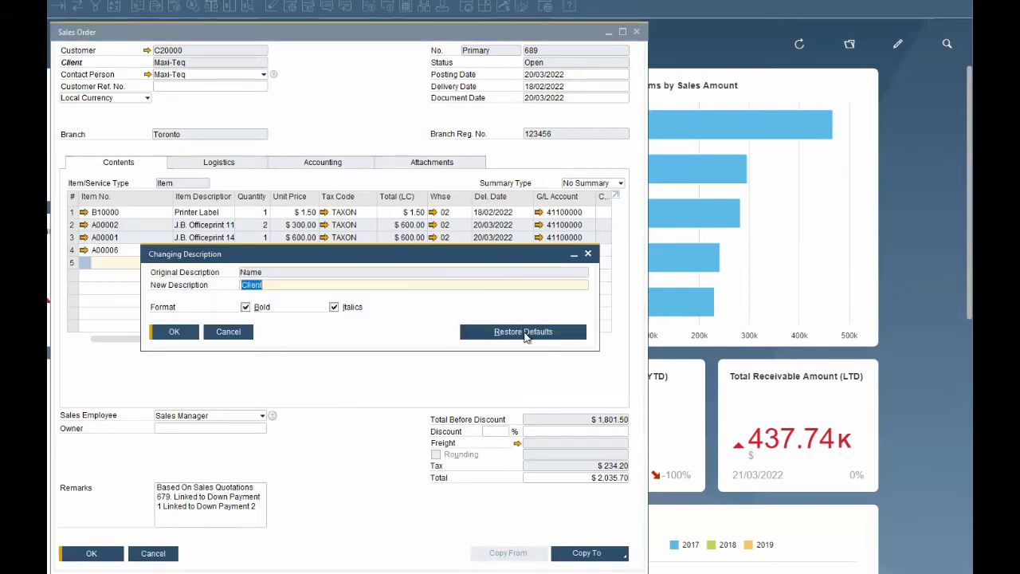
{"action": "left_click", "coordinate": [526, 333]}
{"action": "left_click", "coordinate": [172, 333]}
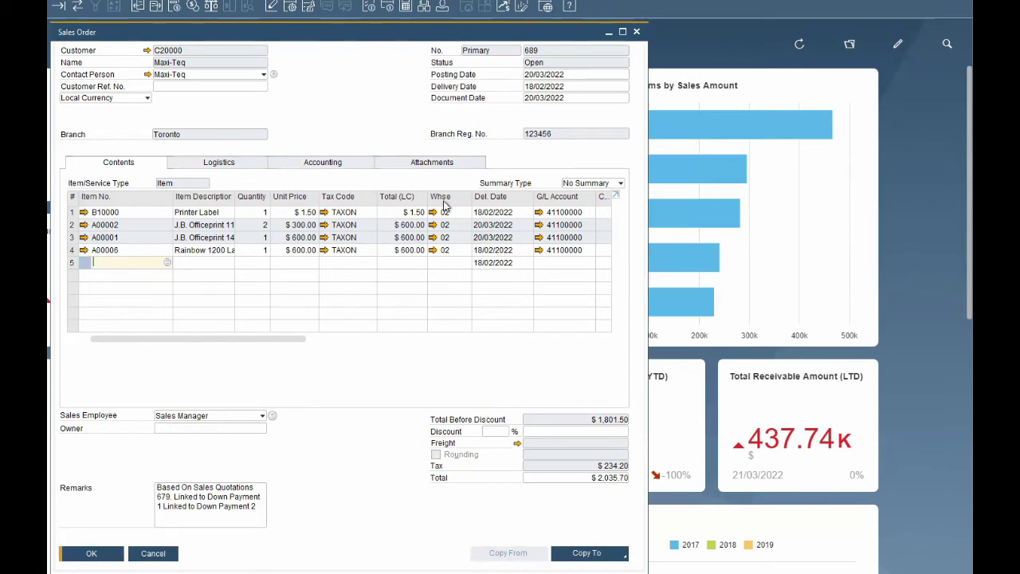
Enter the delivery date with the shorthands 1, 1 and 1212 (12/12/2022)
{"action": "left_click", "coordinate": [578, 86]}
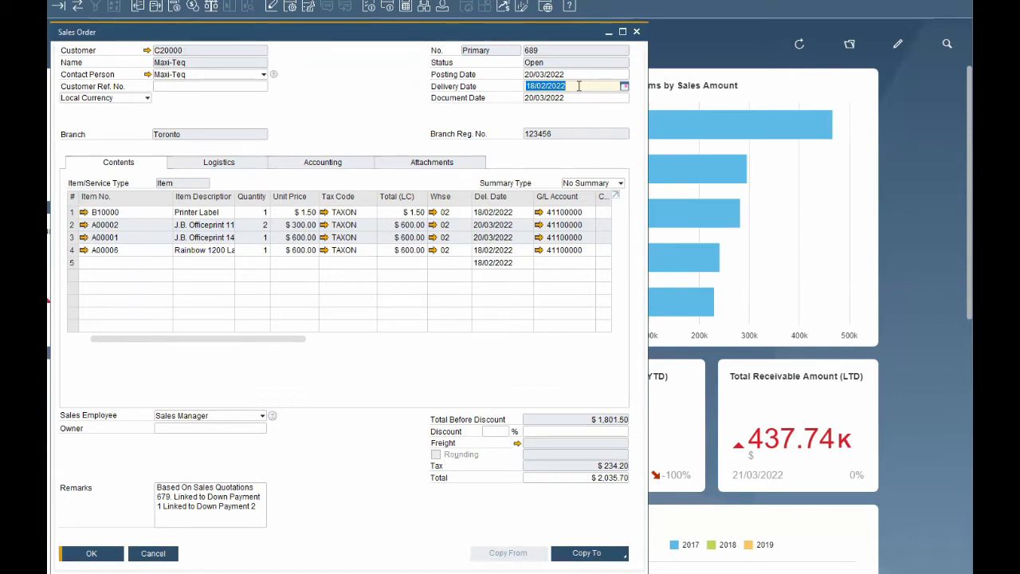
{"action": "type", "text": "1"}
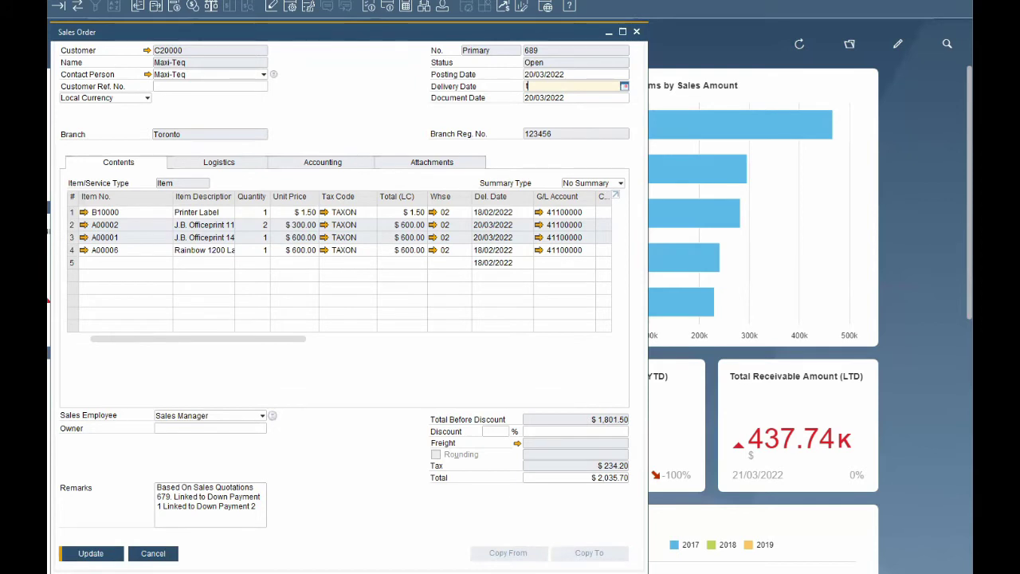
{"action": "key", "text": "Tab"}
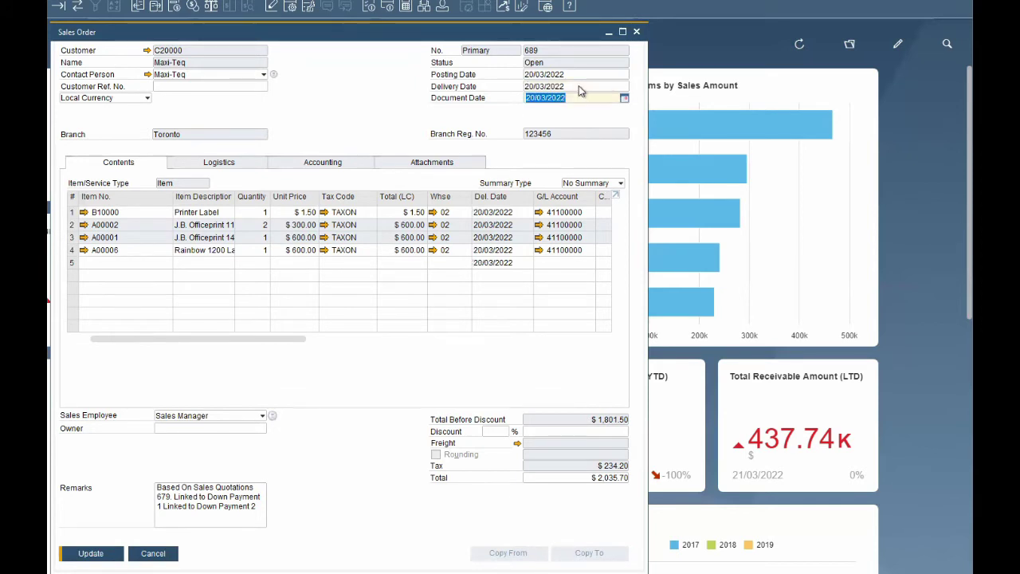
{"action": "left_click", "coordinate": [578, 86]}
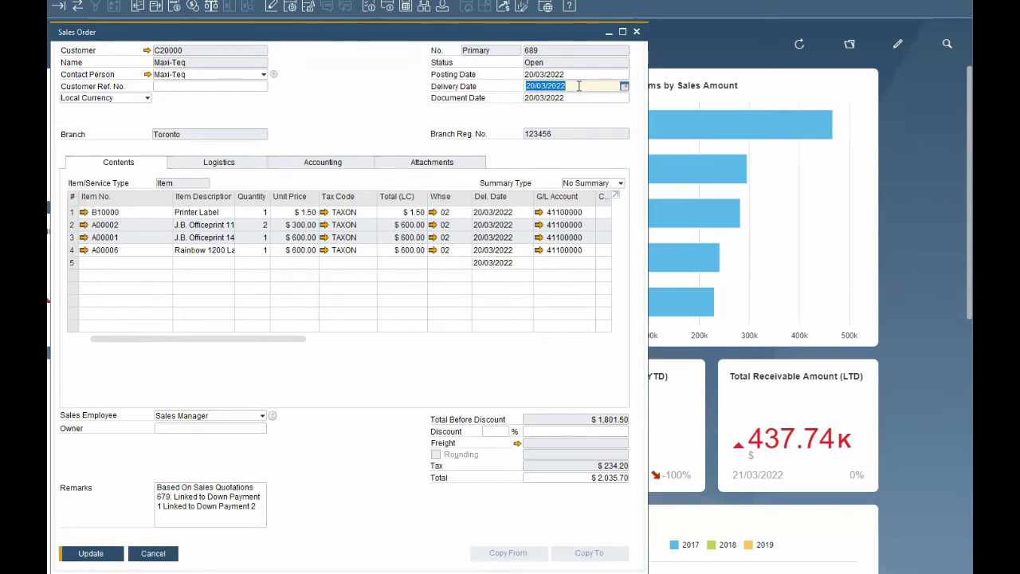
{"action": "type", "text": "1"}
{"action": "key", "text": "Tab"}
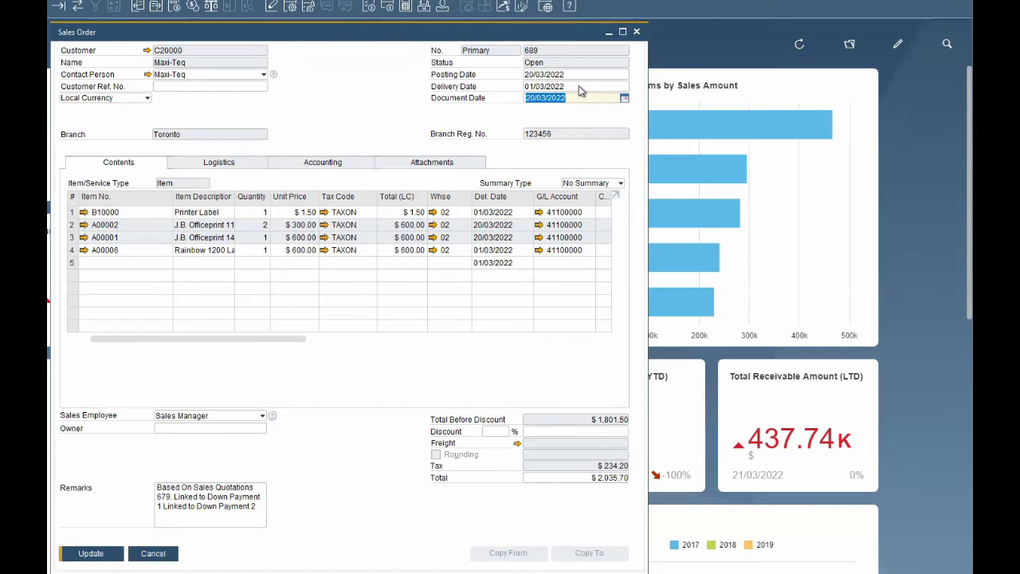
{"action": "left_click", "coordinate": [579, 85]}
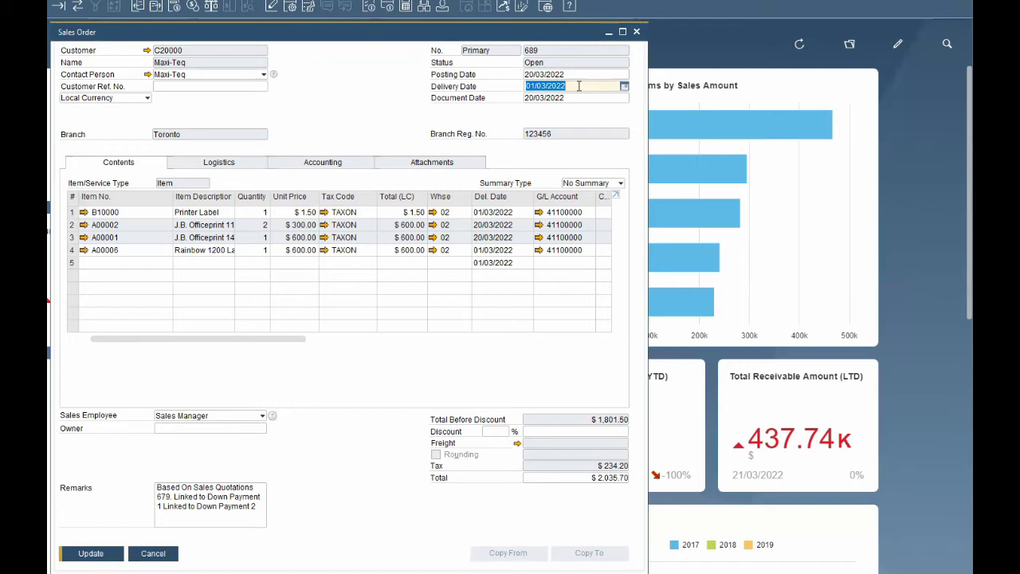
{"action": "type", "text": "1212"}
{"action": "key", "text": "Tab"}
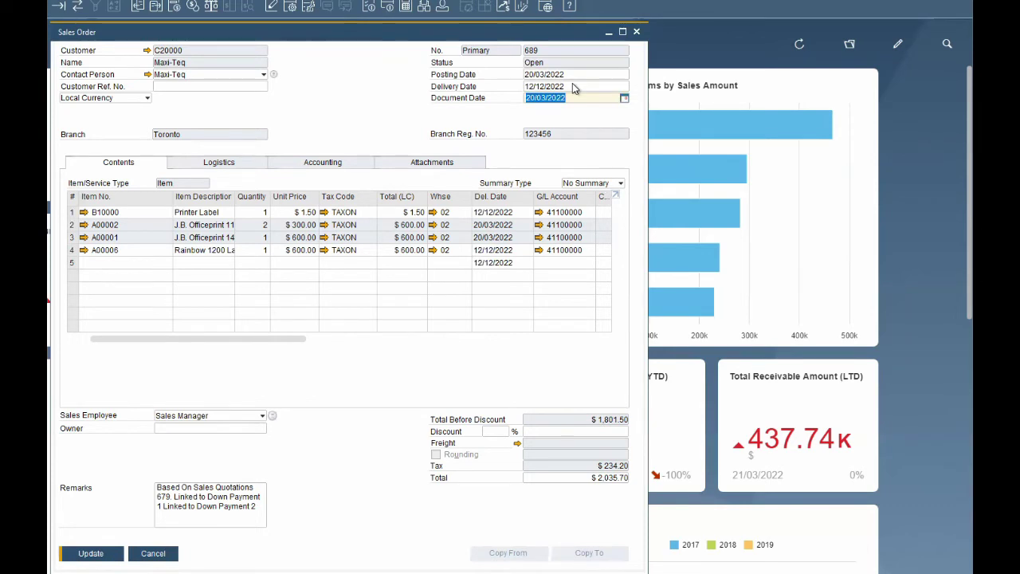
Set the delivery date to +30, then -30 days from the posting date
{"action": "left_click", "coordinate": [572, 84]}
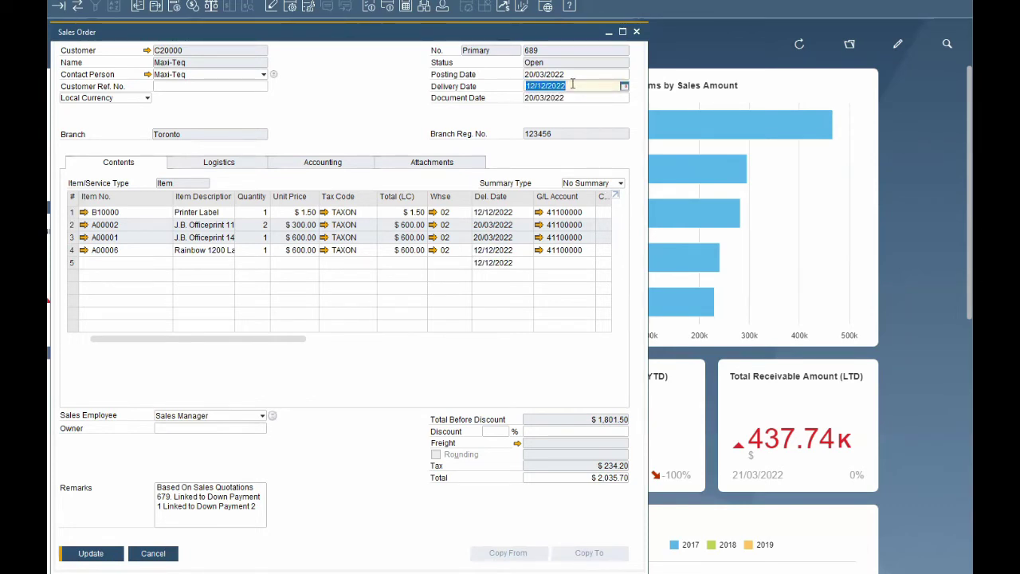
{"action": "type", "text": "+30"}
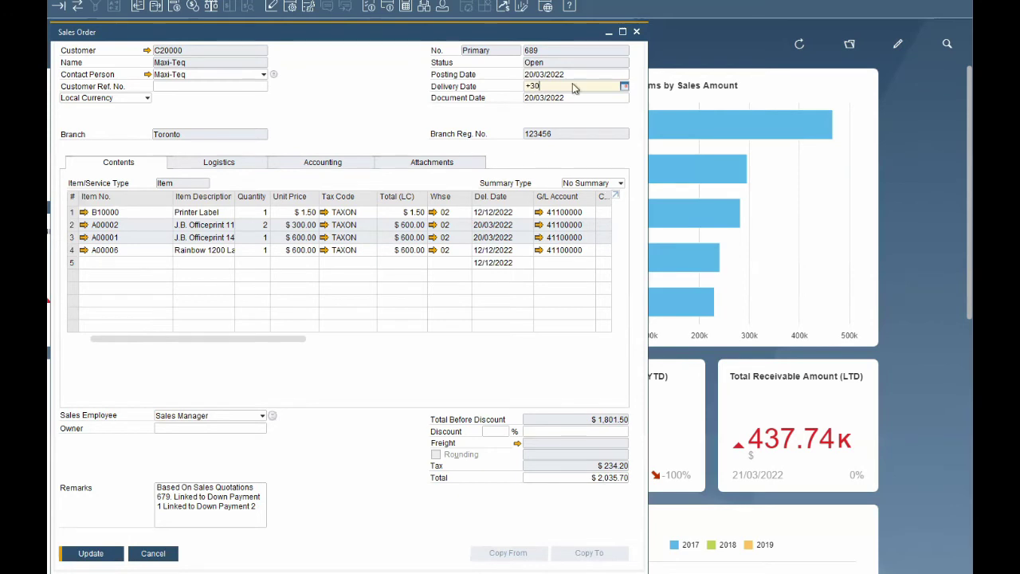
{"action": "key", "text": "Tab"}
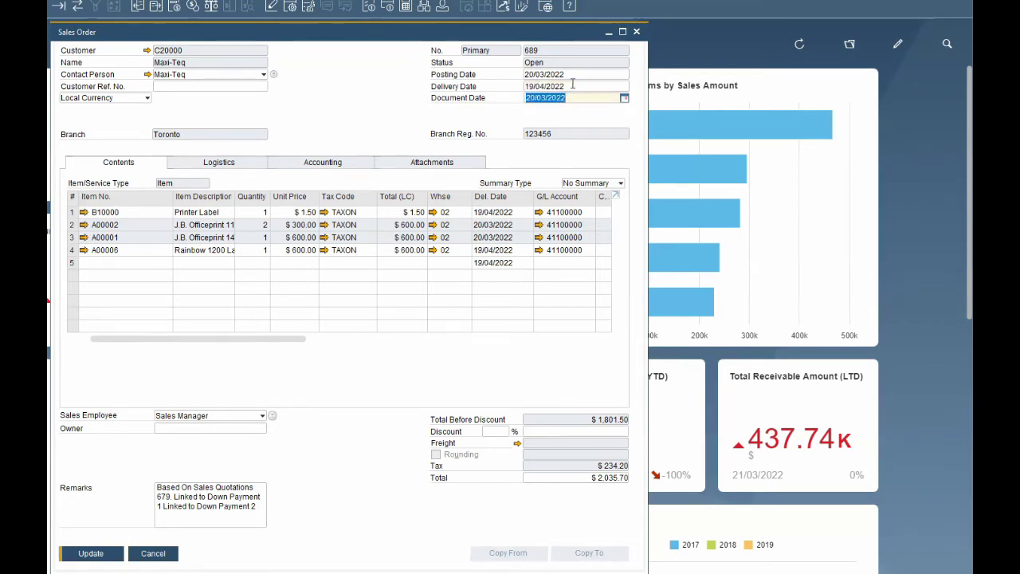
{"action": "left_click", "coordinate": [572, 85]}
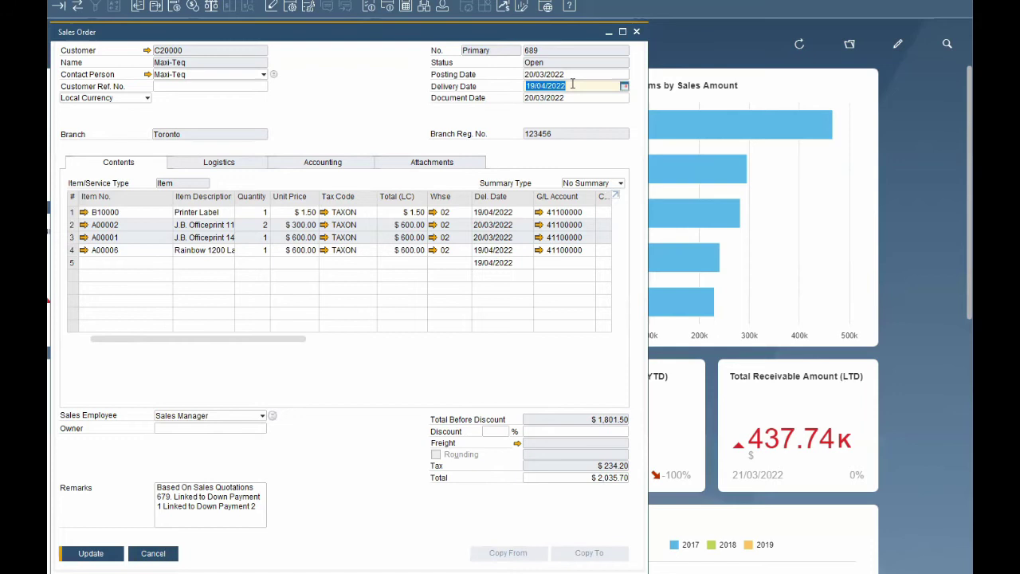
{"action": "type", "text": "-"}
{"action": "type", "text": "2"}
{"action": "key", "text": "BackSpace"}
{"action": "key", "text": "BackSpace"}
{"action": "type", "text": "-30"}
{"action": "key", "text": "Tab"}
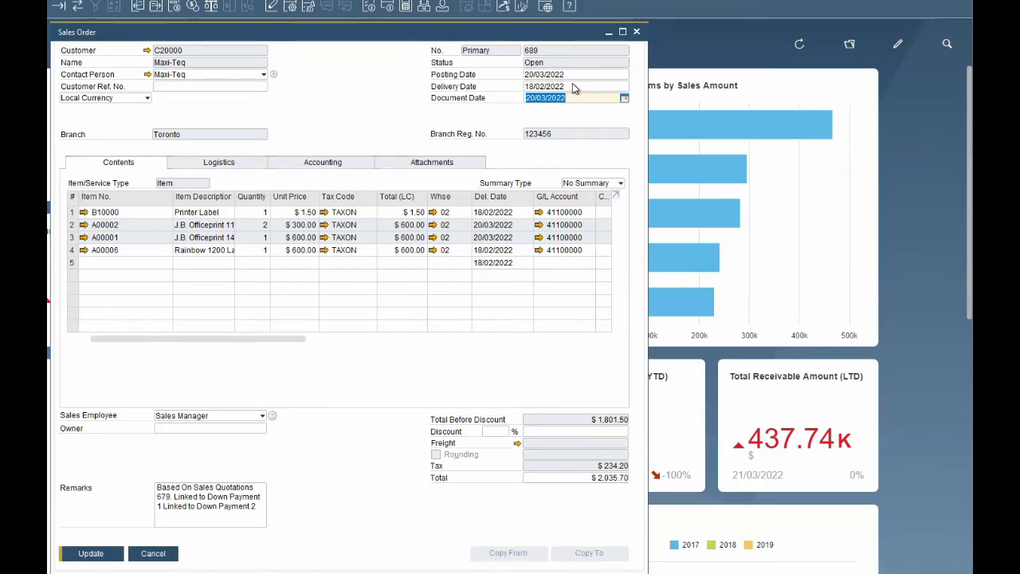
View the quotation and delivery linked to lines 2 and 3, then jump to the empty fifth row
{"action": "left_click", "coordinate": [392, 84]}
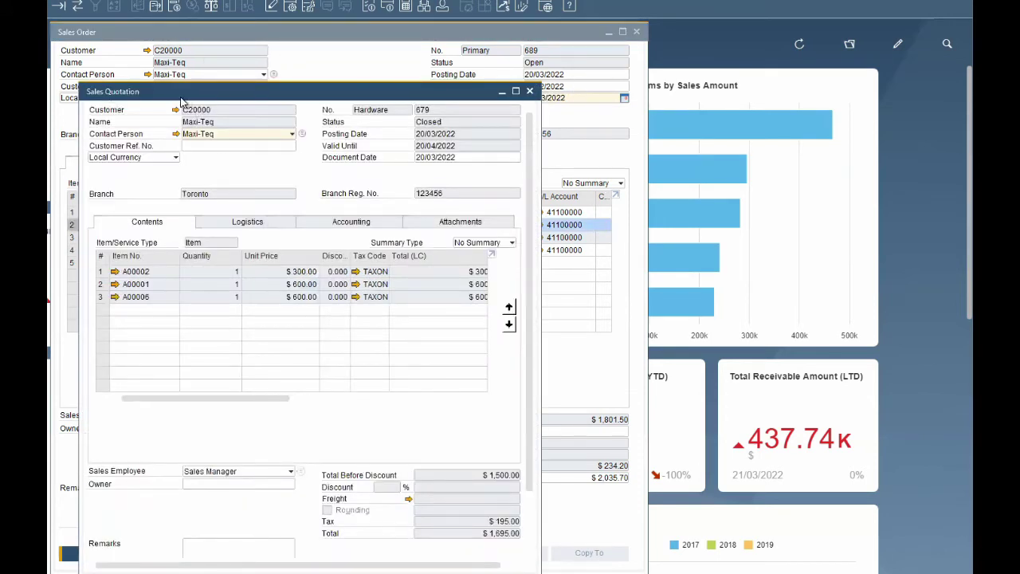
{"action": "left_click", "coordinate": [529, 90]}
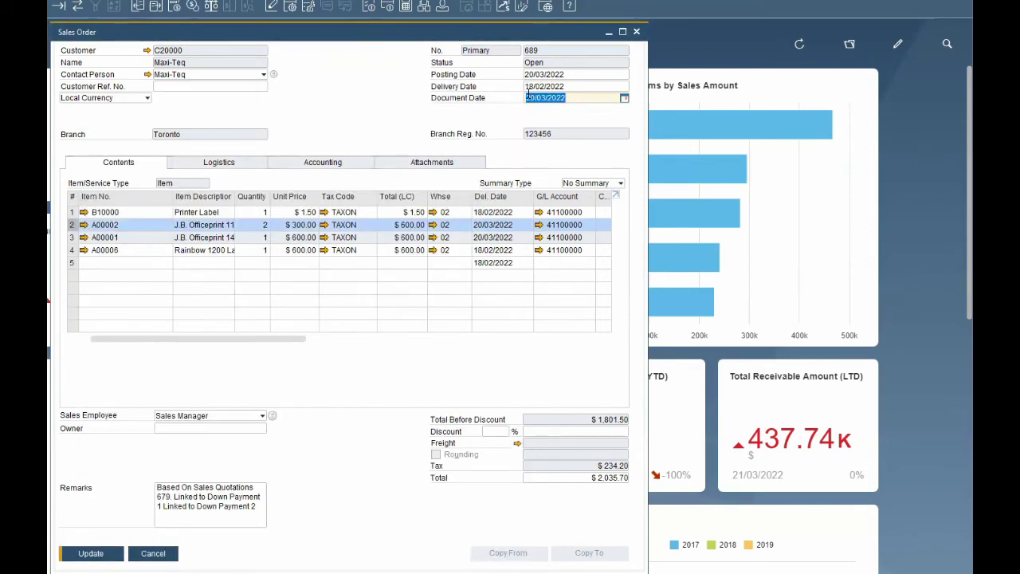
{"action": "left_click", "coordinate": [73, 239]}
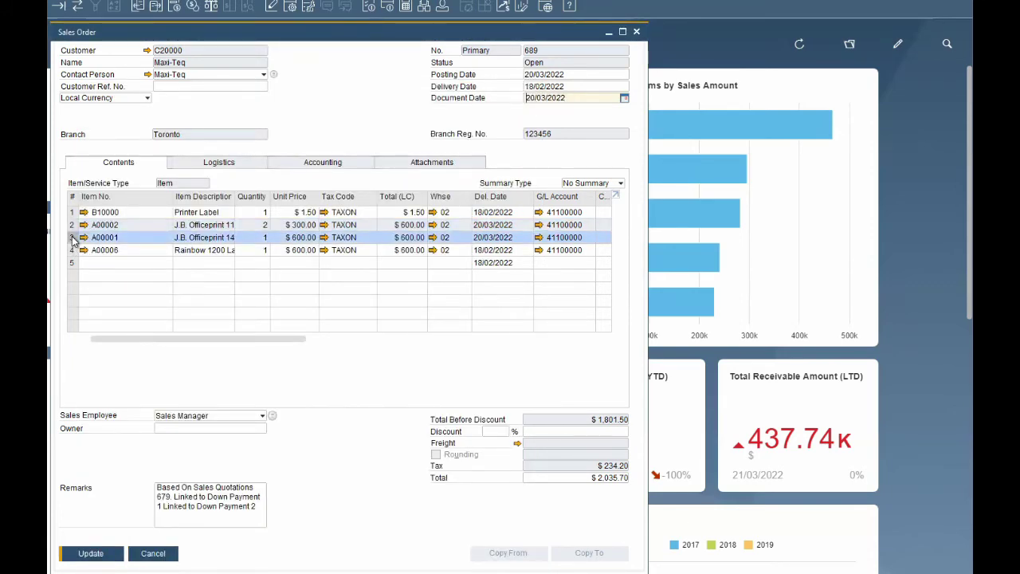
{"action": "double_click", "coordinate": [73, 239]}
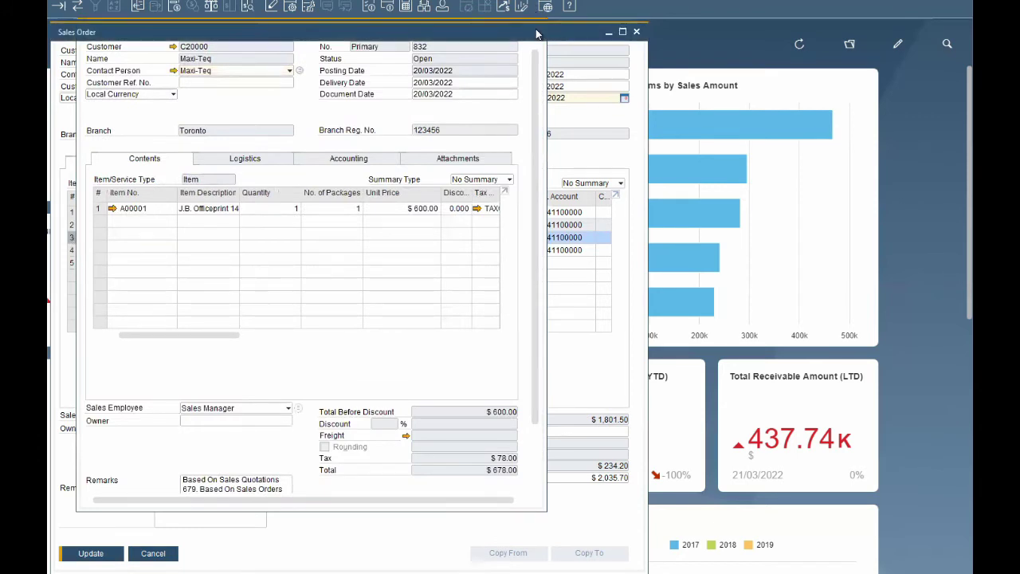
{"action": "left_click", "coordinate": [536, 30]}
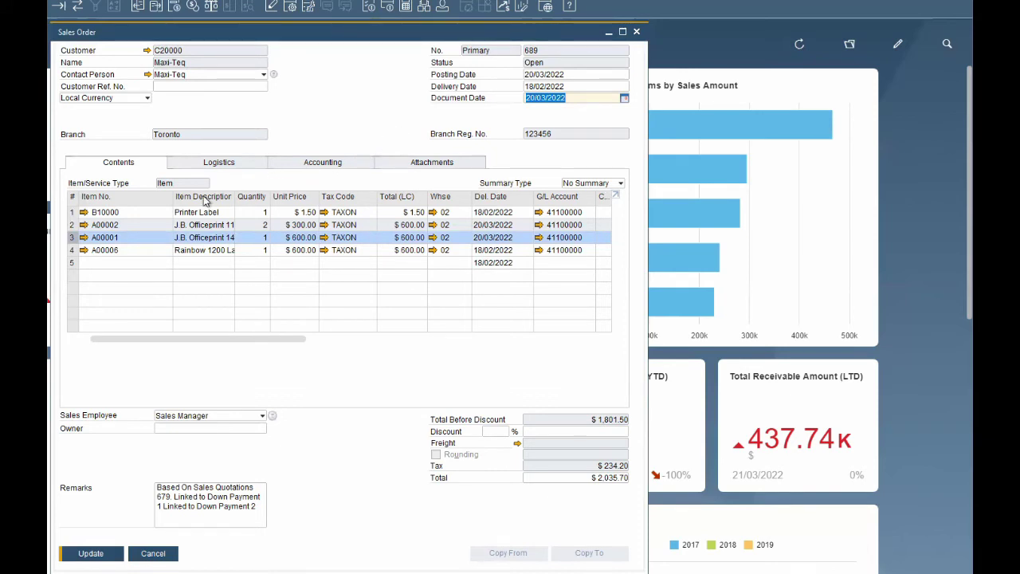
{"action": "key", "text": "Tab"}
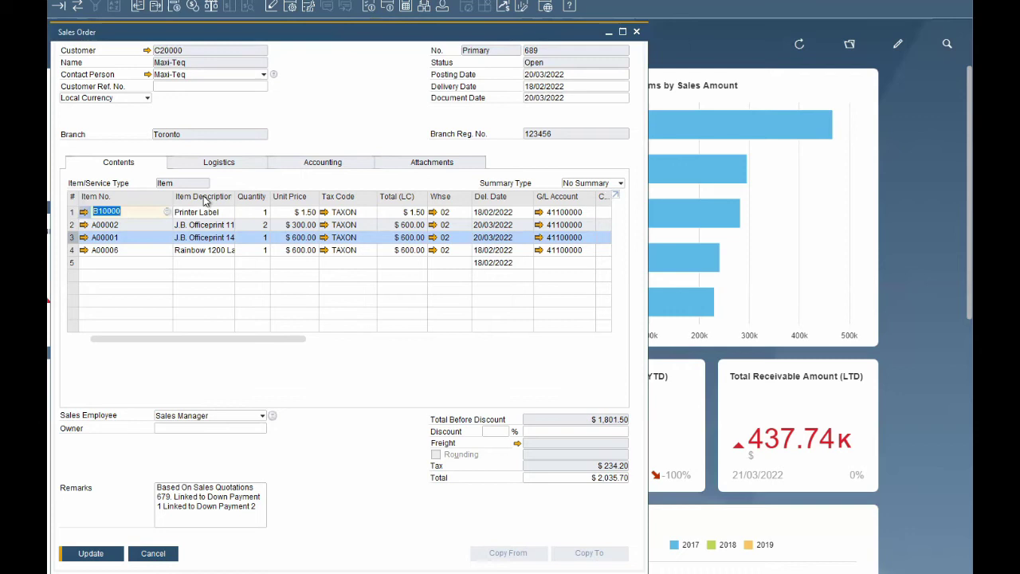
{"action": "key", "text": "Down"}
{"action": "key", "text": "Down"}
{"action": "key", "text": "Down"}
{"action": "key", "text": "Down"}
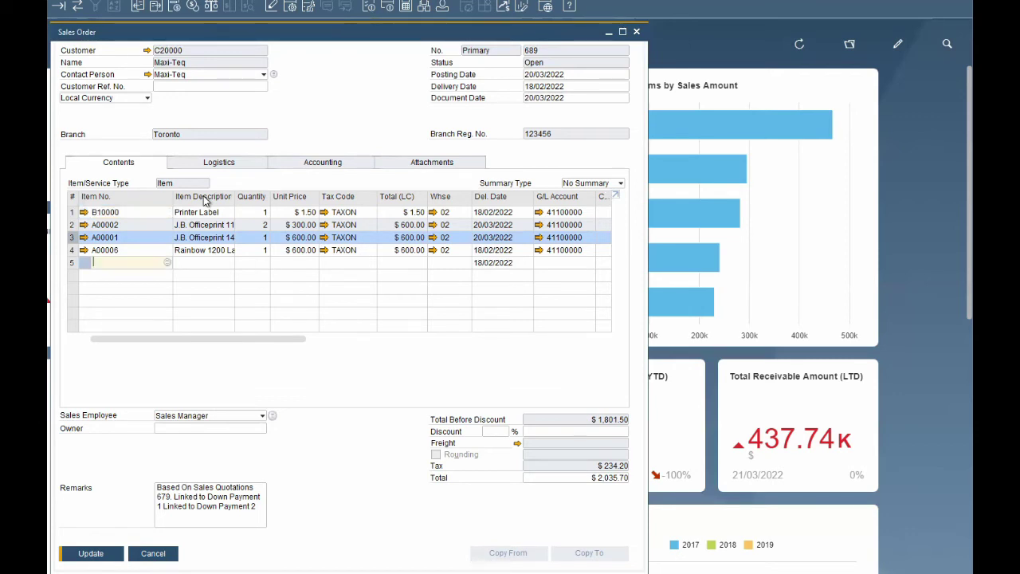
View row 5's details and the order's gross profit, then show the volume and weight calculation
{"action": "left_click", "coordinate": [71, 241]}
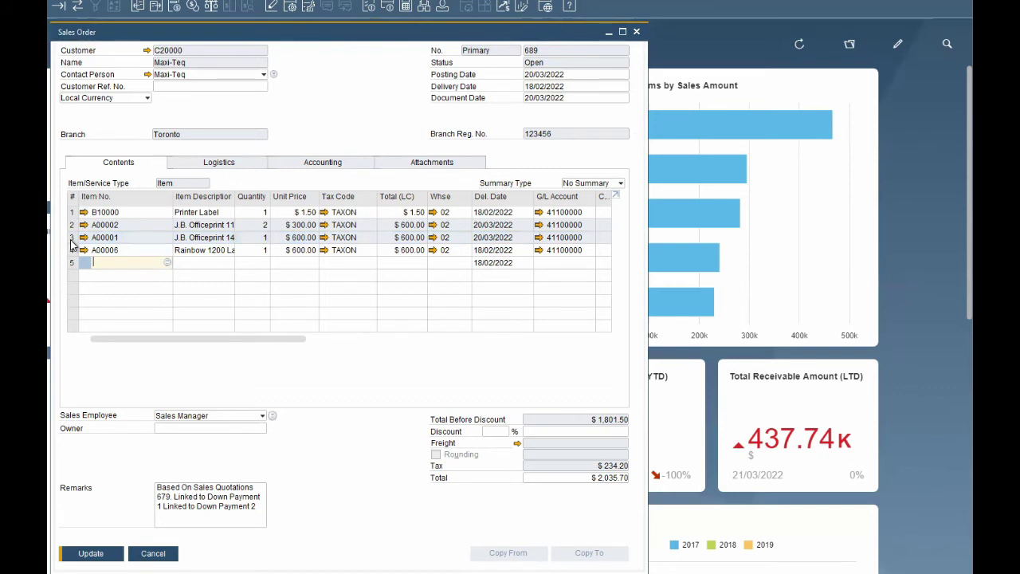
{"action": "key", "text": "ctrl+l"}
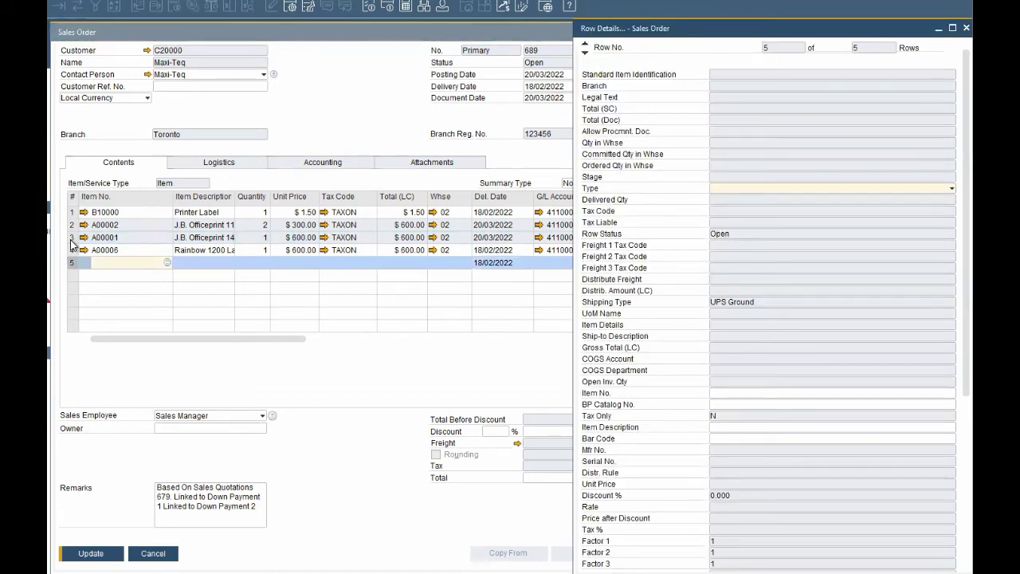
{"action": "key", "text": "Escape"}
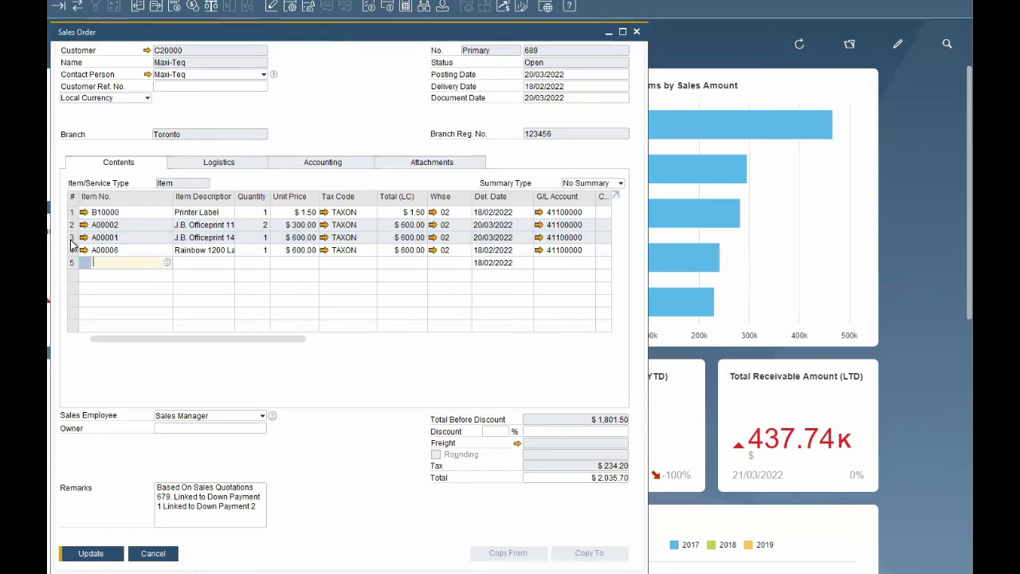
{"action": "key", "text": "ctrl+shift+u"}
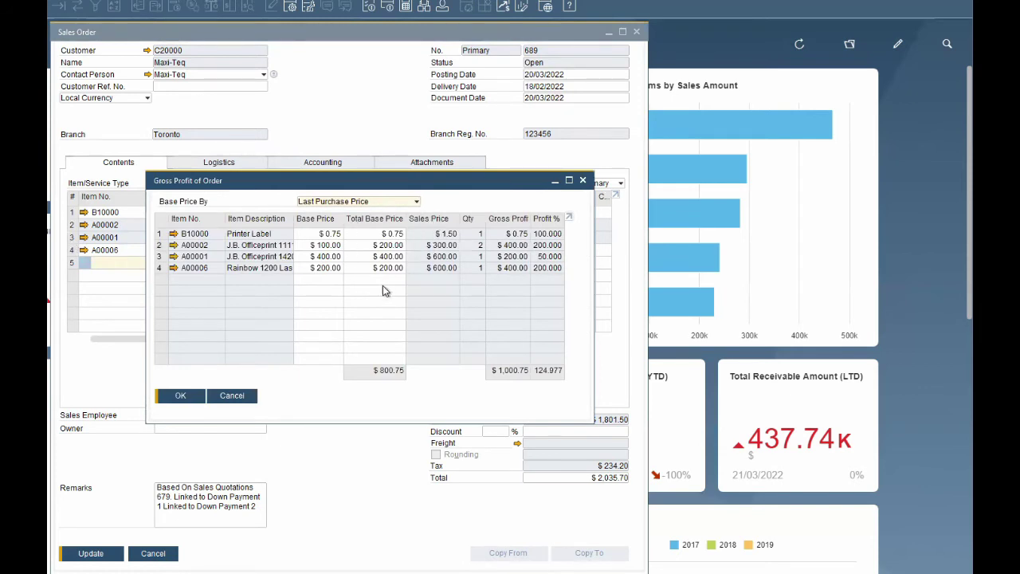
{"action": "left_click", "coordinate": [178, 396]}
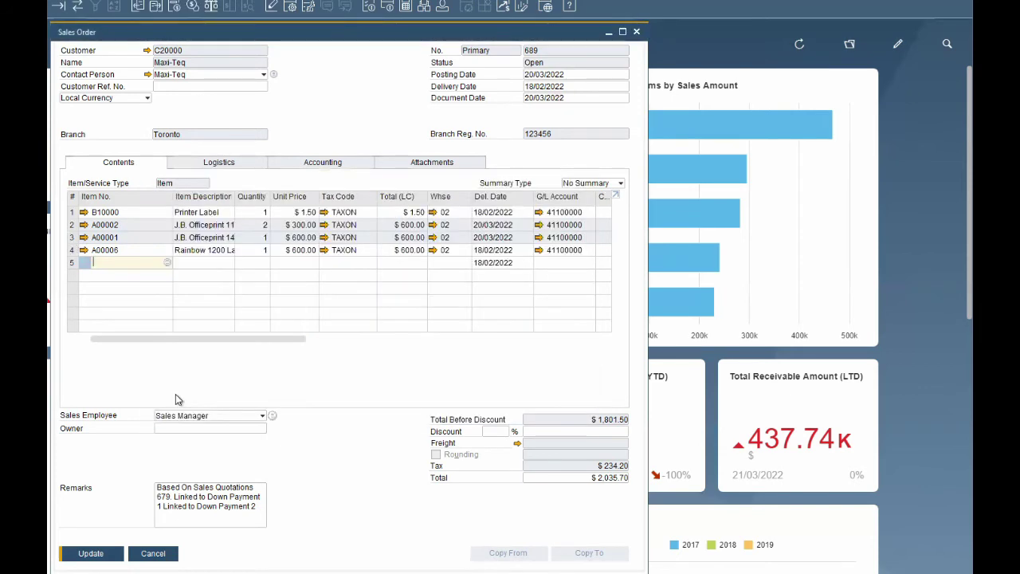
{"action": "key", "text": "ctrl+shift+v"}
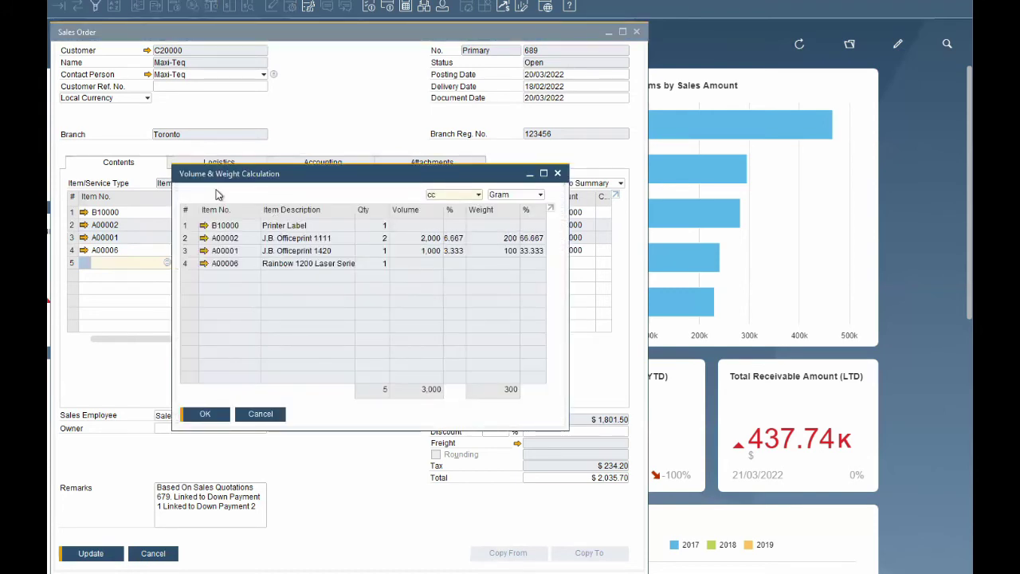
Close the volume and weight calculation and view alternative items for row 4's A00006
{"action": "left_click", "coordinate": [215, 412]}
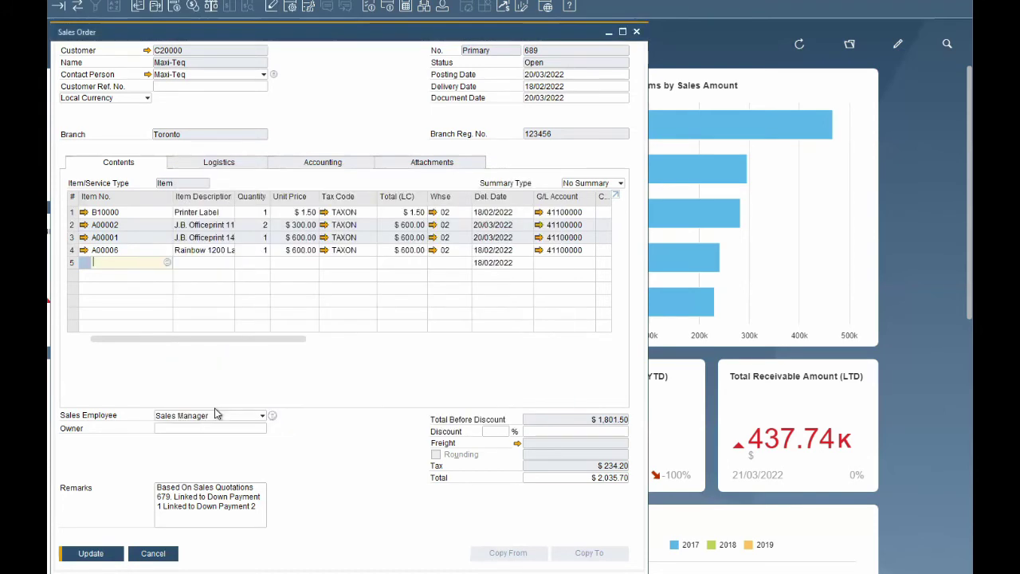
{"action": "left_click", "coordinate": [153, 251]}
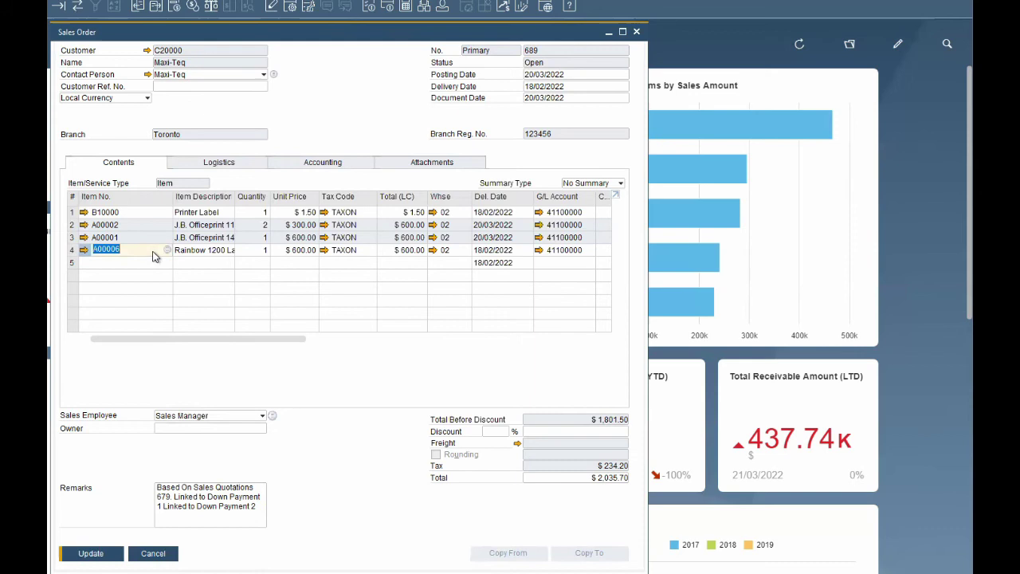
{"action": "key", "text": "ctrl+shift+a"}
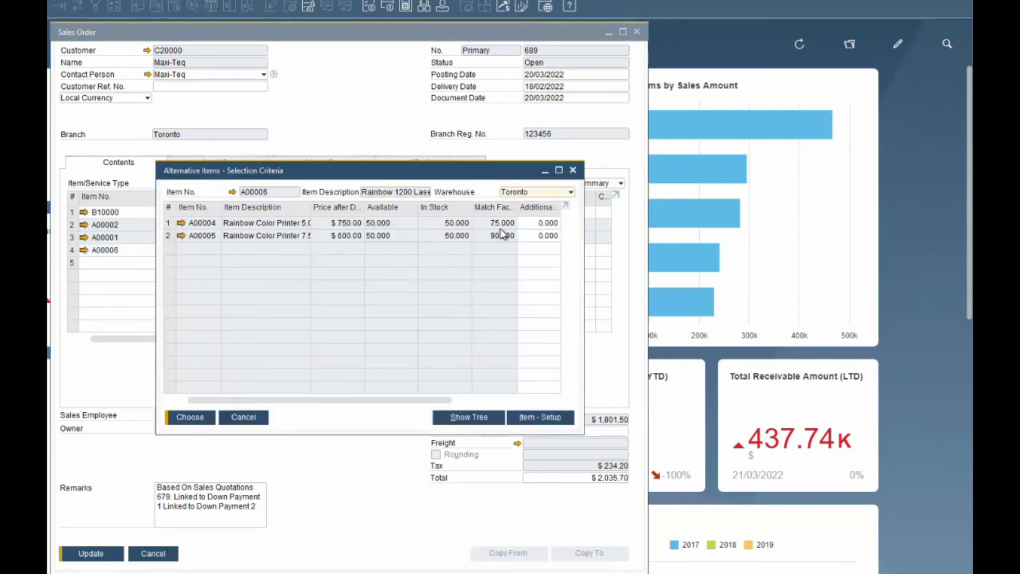
{"action": "left_click", "coordinate": [245, 416]}
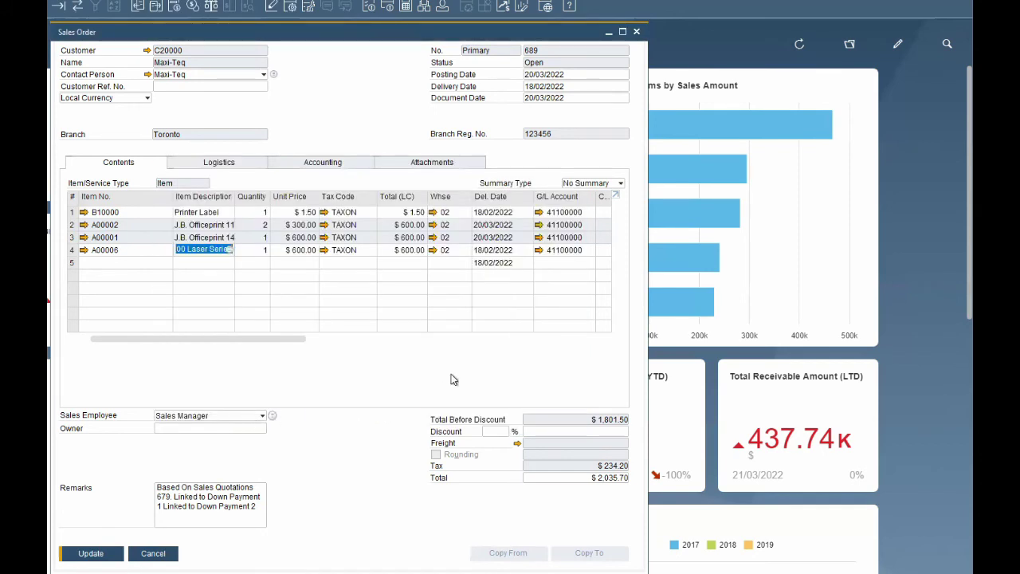
{"action": "left_click", "coordinate": [460, 250]}
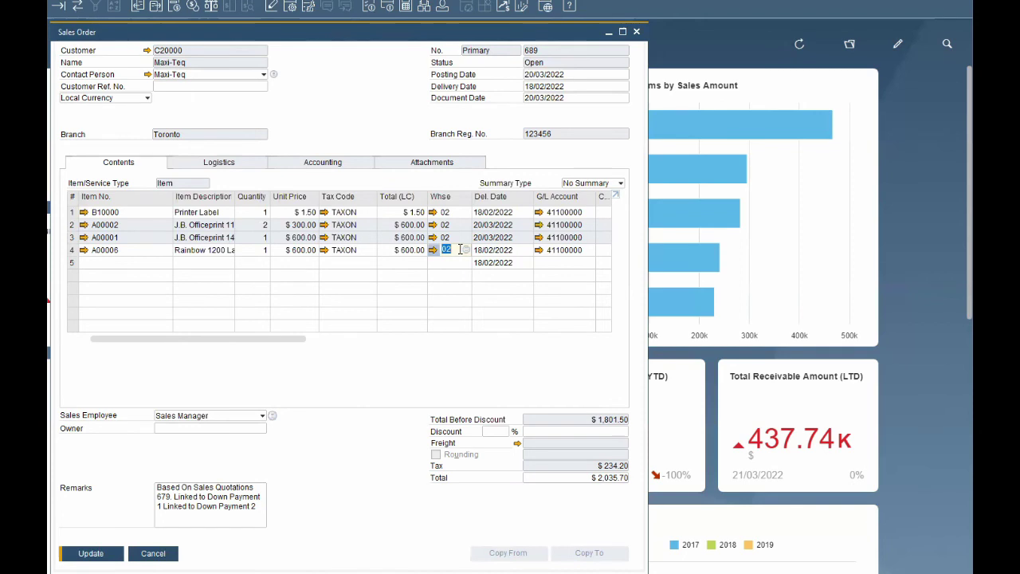
Check A00006 stock per warehouse, then confirm serial number A-0001 for row 4
{"action": "key", "text": "ctrl+Tab"}
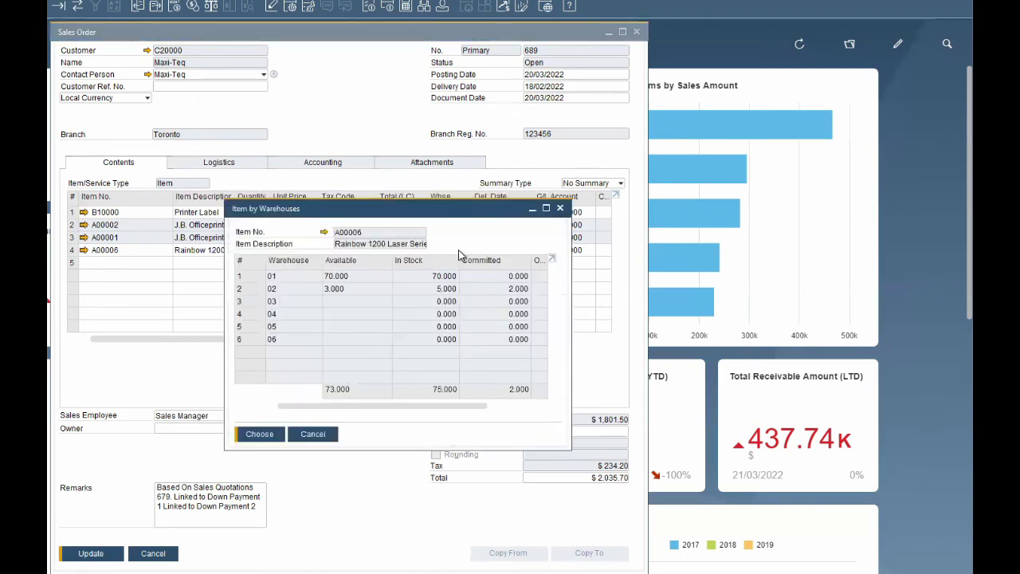
{"action": "left_click", "coordinate": [310, 436]}
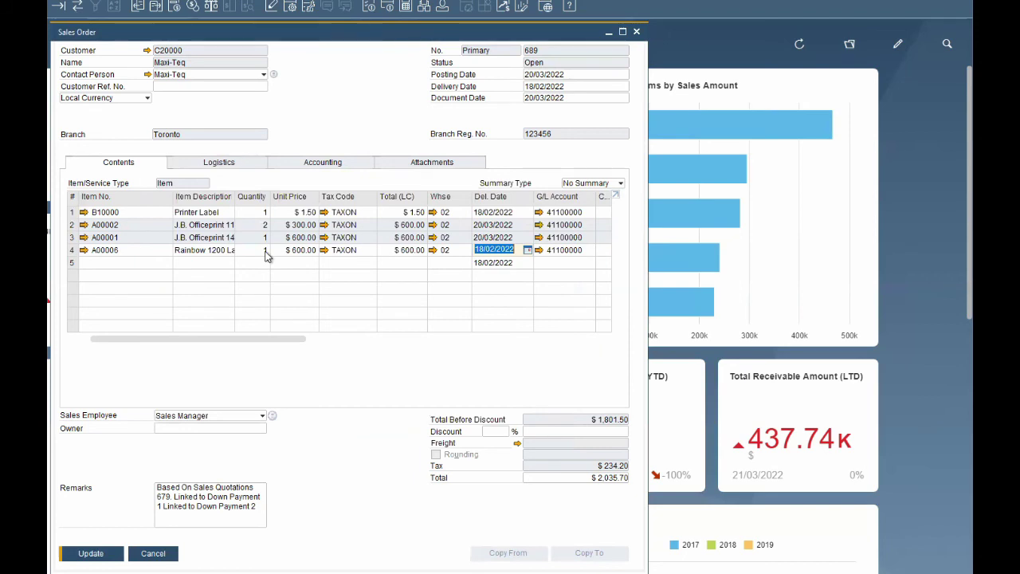
{"action": "left_click", "coordinate": [265, 251]}
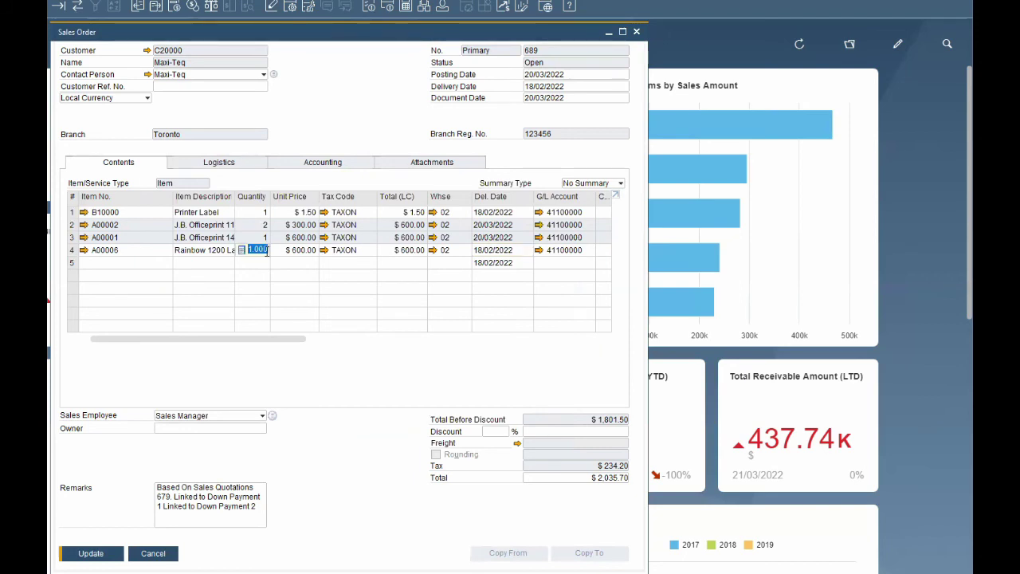
{"action": "key", "text": "ctrl+Tab"}
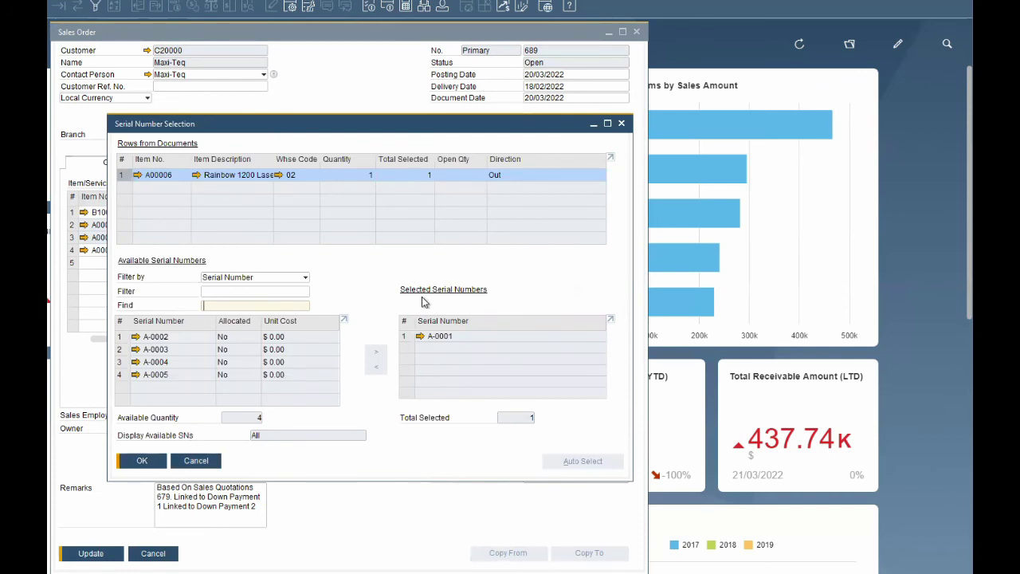
{"action": "left_click", "coordinate": [142, 462]}
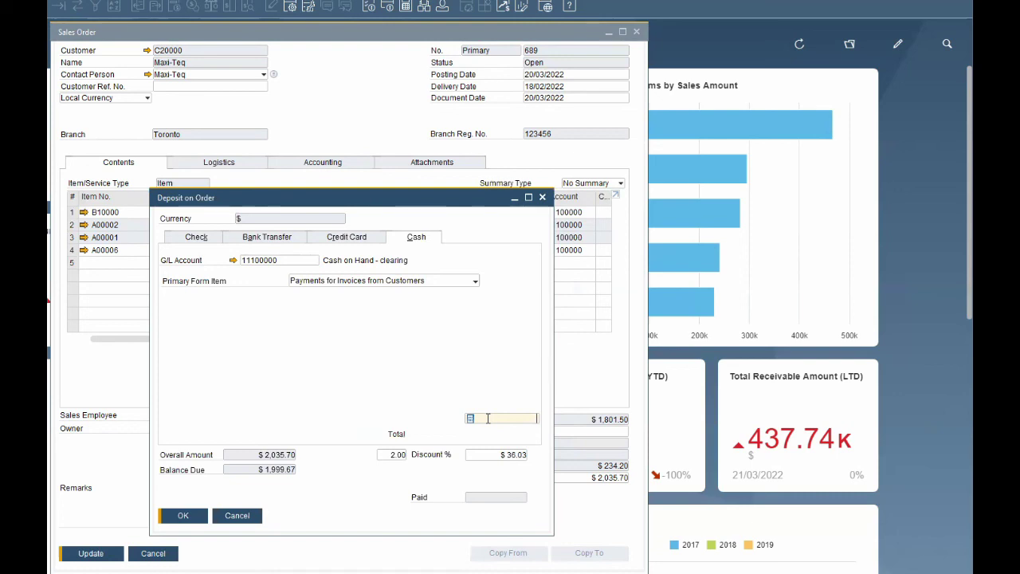
Fill the cash total with the $1,999.67 balance due and confirm the deposit
{"action": "key", "text": "ctrl+b"}
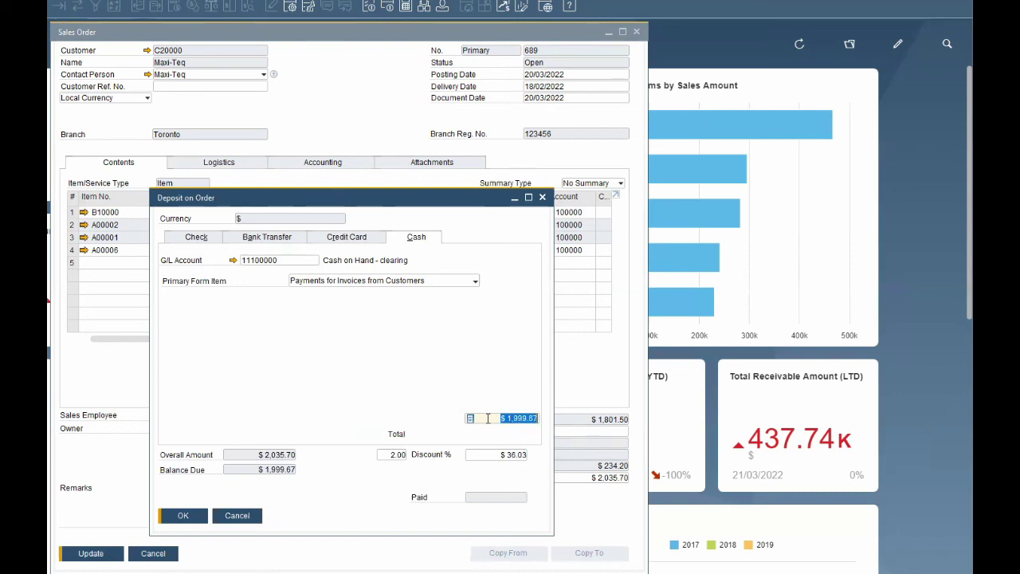
{"action": "key", "text": "Tab"}
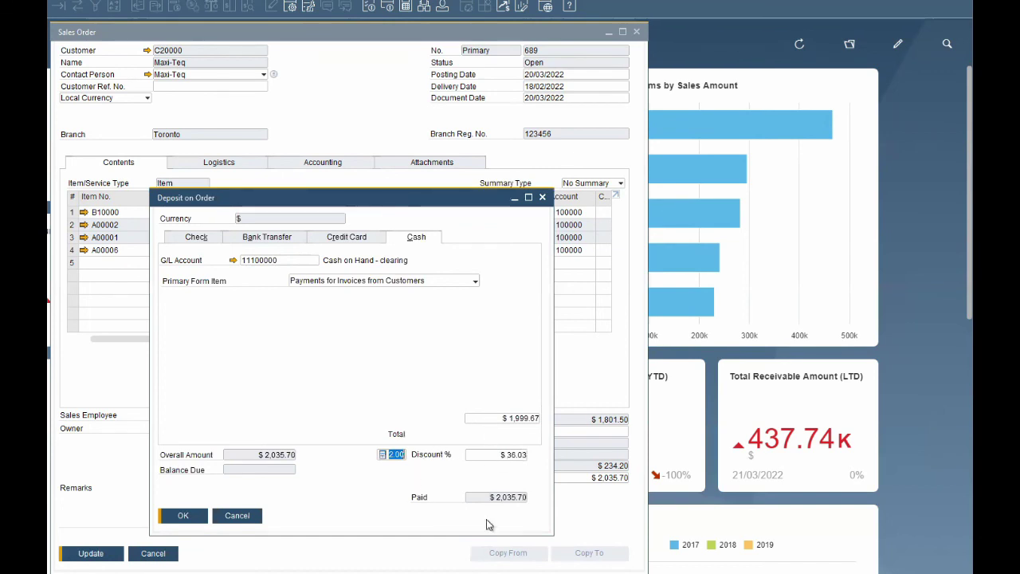
{"action": "left_click", "coordinate": [183, 516]}
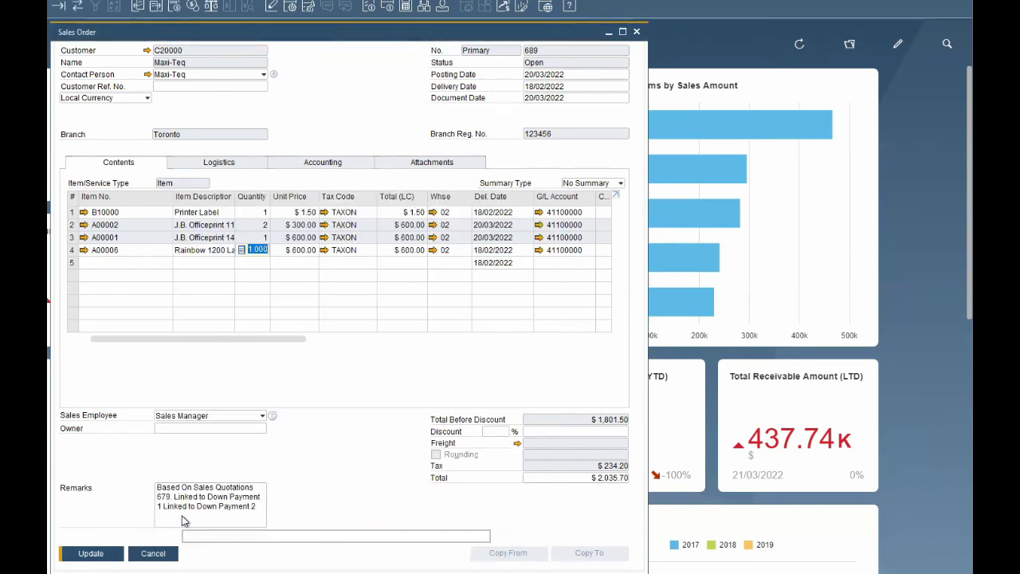